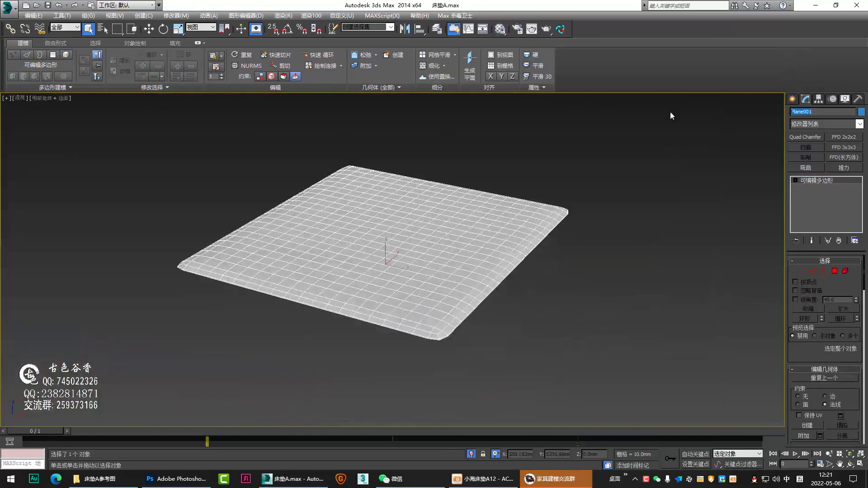
In Front view, chamfer the side seam edge loops twice, doubling them into 352 edges
click(483, 479)
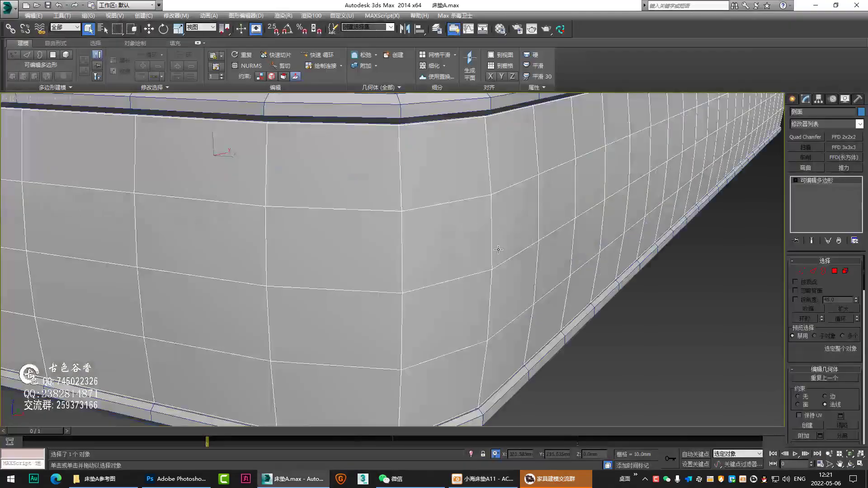
key(f)
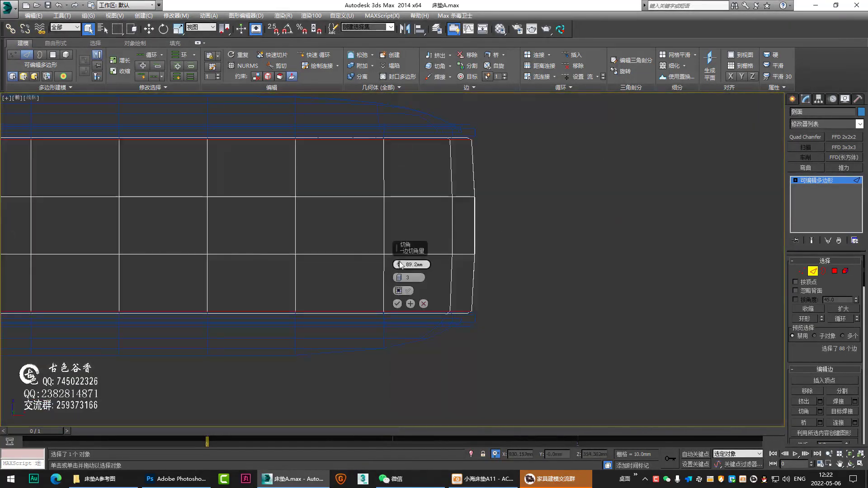
click(397, 304)
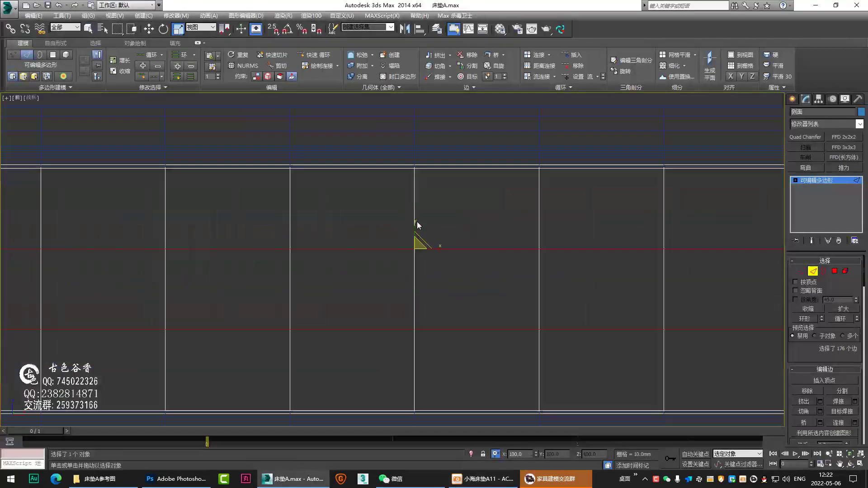
key(p)
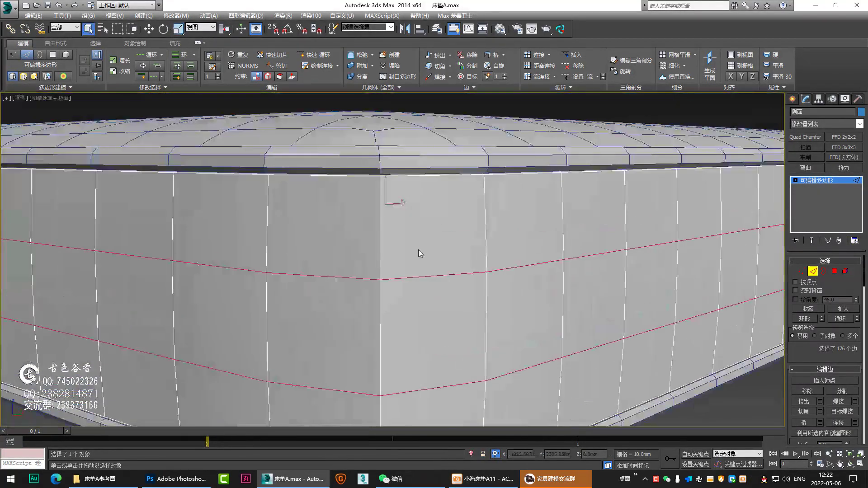
key(ctrl+shift+c)
click(397, 304)
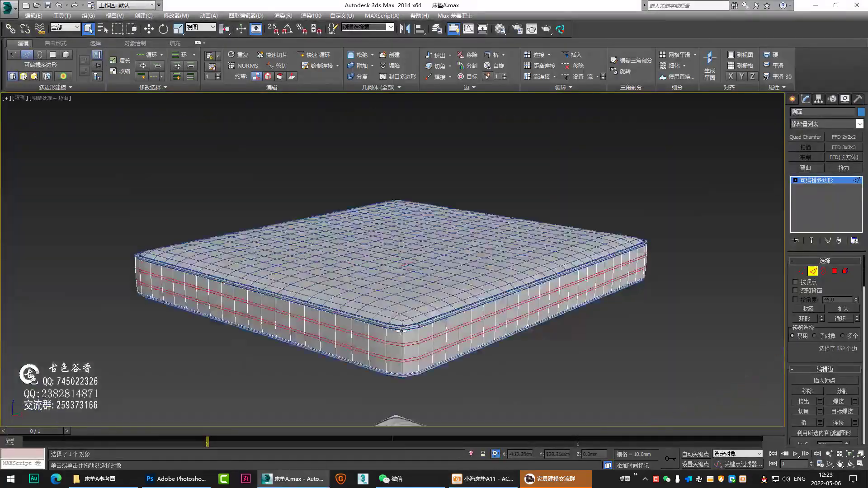
key(shift+e)
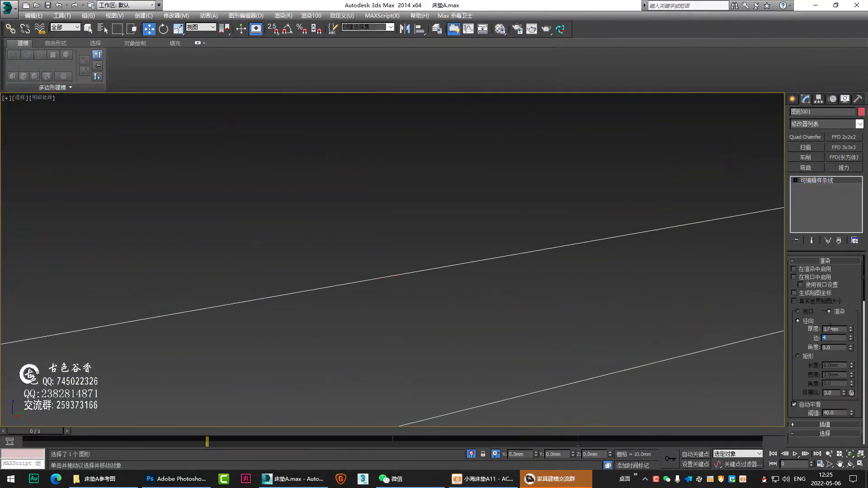
Make the 图形001 seam spline render in viewport and renderer with a small radial thickness
click(794, 276)
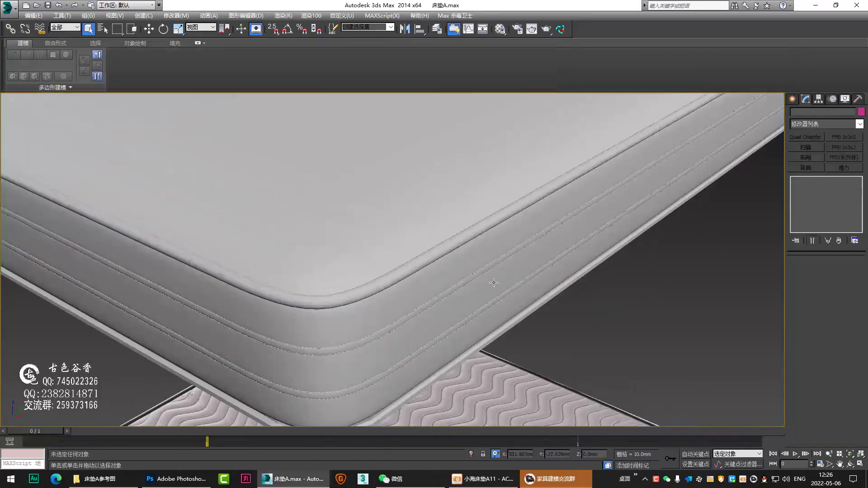
Check the mattress reference photo, then zoom back in on the side panel's seam edges
click(472, 480)
key(alt+Tab)
scroll(428, 146, down, 3)
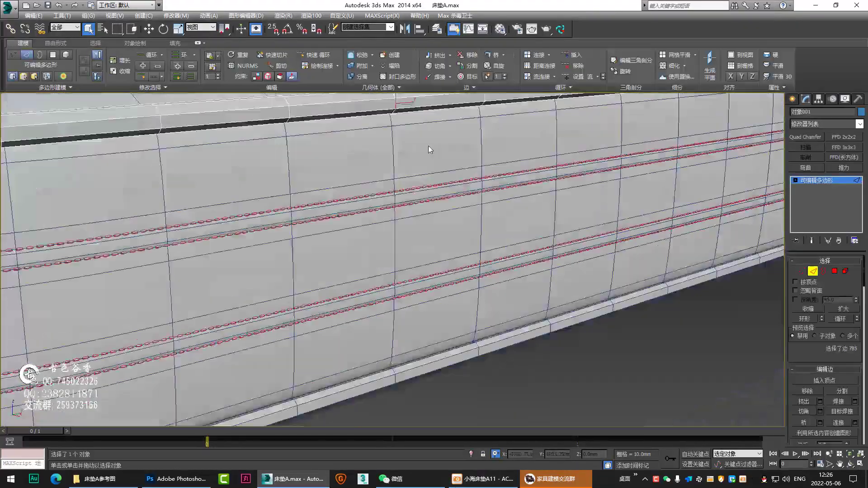
scroll(453, 203, down, 3)
scroll(456, 234, down, 4)
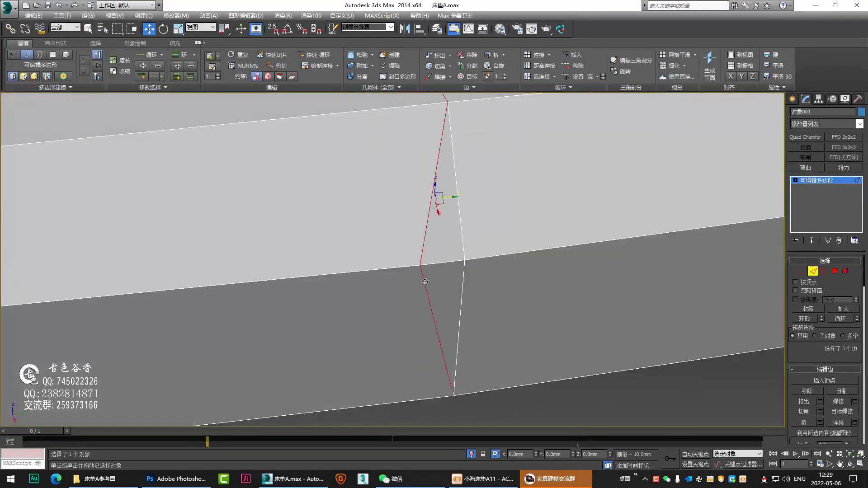
Inspect the seam strip vertices from several angles and give the top panel NURMS smoothing, iterations 1
alt+middle_drag(489, 267, 440, 212)
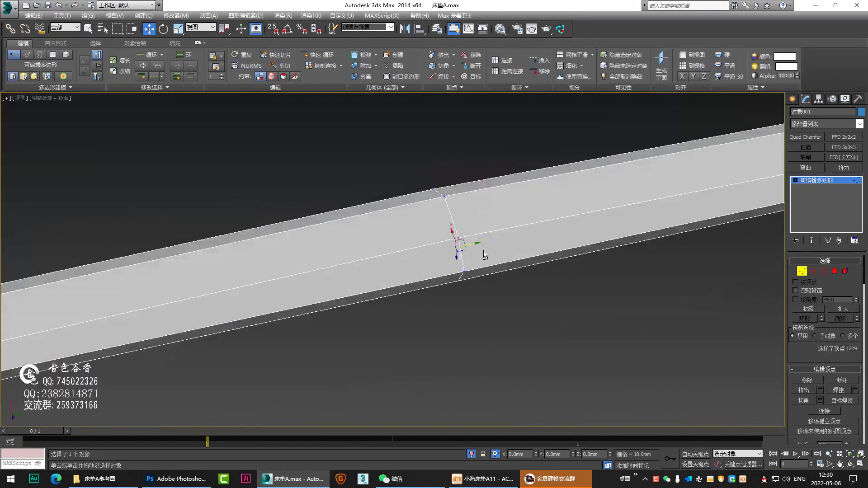
mouse_move(484, 251)
alt+middle_down()
mouse_move(448, 205)
mouse_move(626, 249)
alt+middle_up()
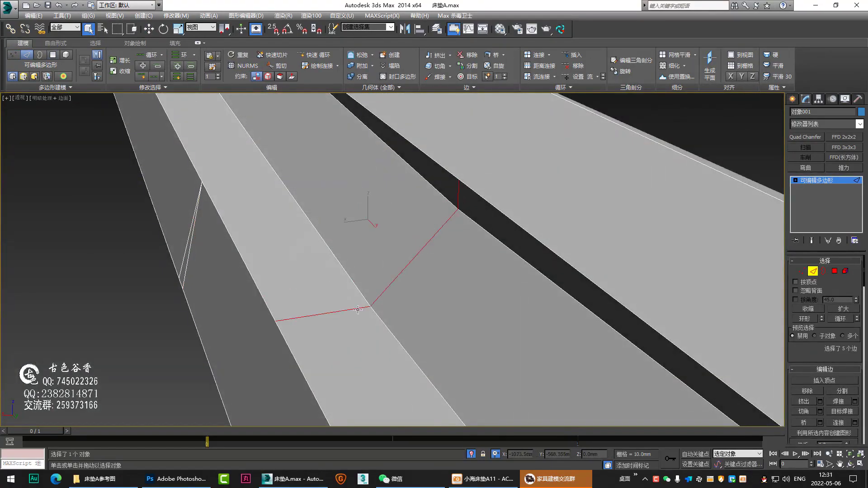
alt+middle_drag(358, 309, 207, 325)
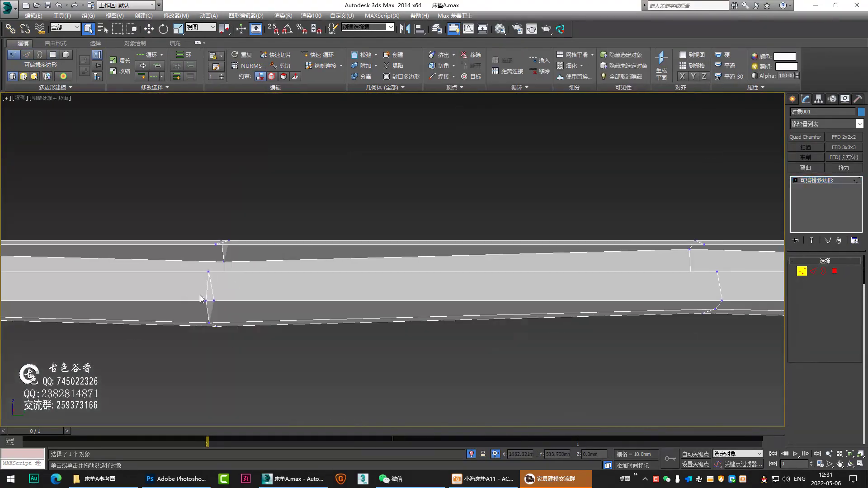
alt+middle_drag(211, 159, 289, 208)
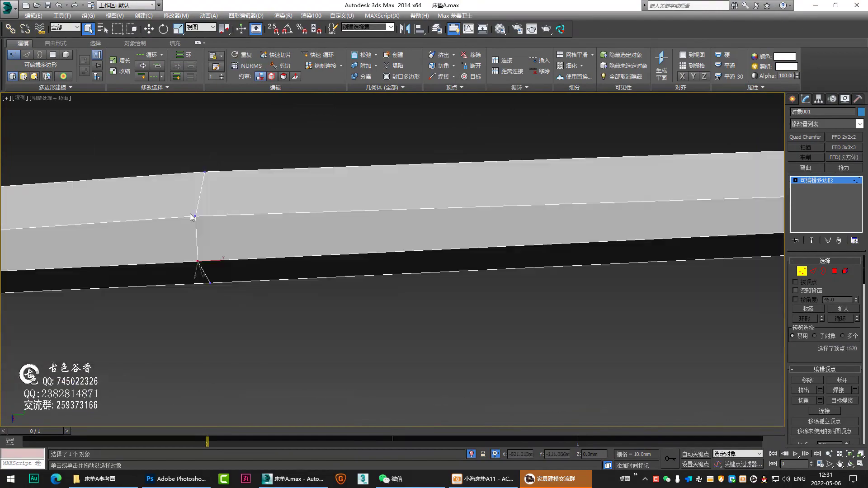
key(ctrl+q)
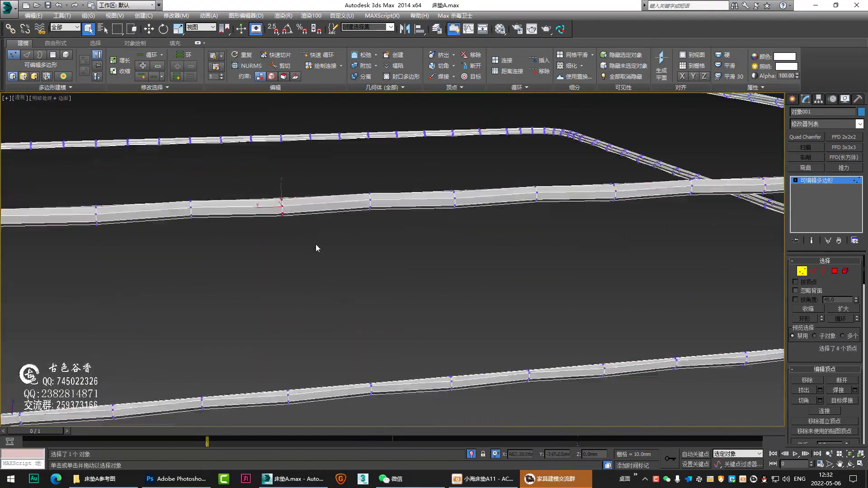
mouse_move(411, 255)
alt+middle_down()
mouse_move(402, 193)
mouse_move(423, 335)
alt+middle_up()
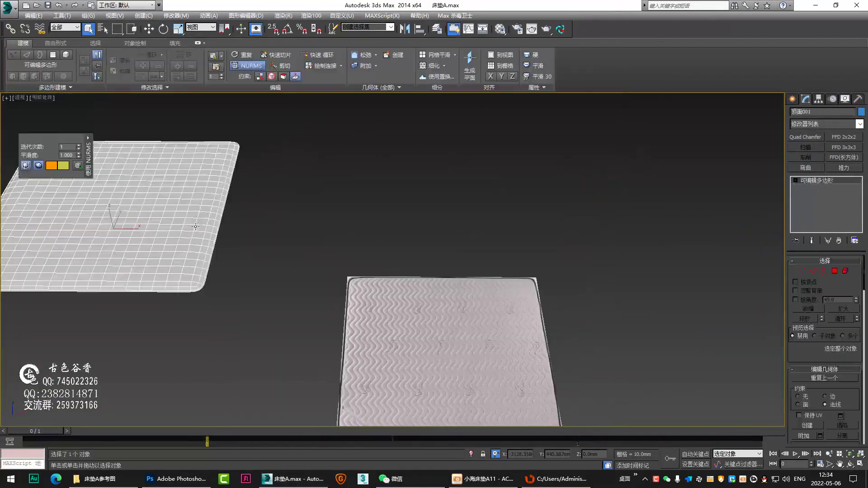
Trace one wave of the quilting pattern over the reference with a line
scroll(374, 133, up, 3)
scroll(374, 133, up, 3)
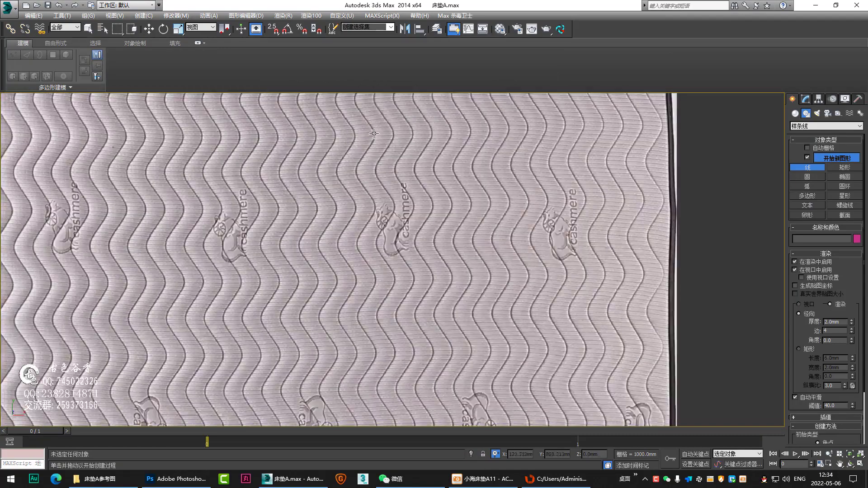
click(375, 354)
right_click(375, 354)
scroll(375, 354, up, 3)
scroll(376, 248, down, 2)
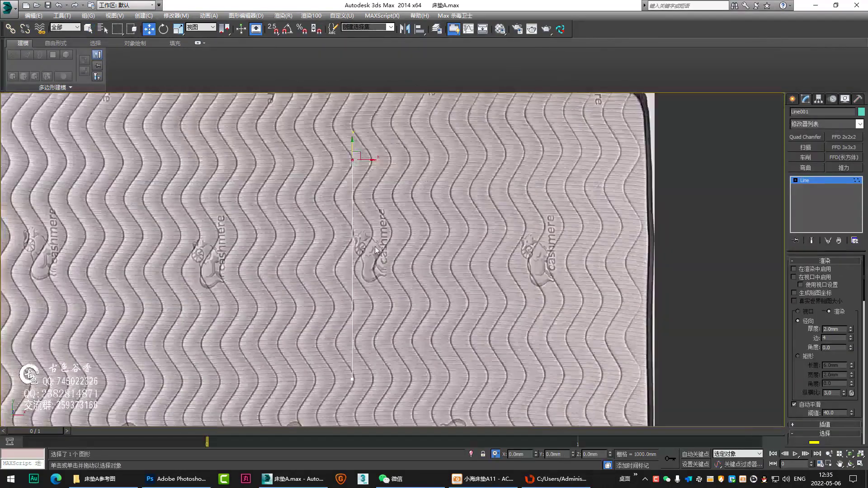
middle_drag(413, 337, 406, 311)
scroll(786, 383, down, 2)
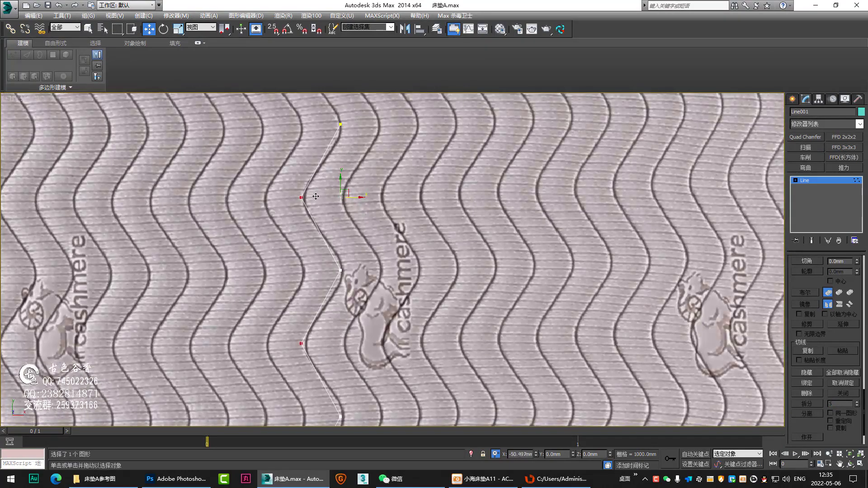
scroll(366, 144, down, 3)
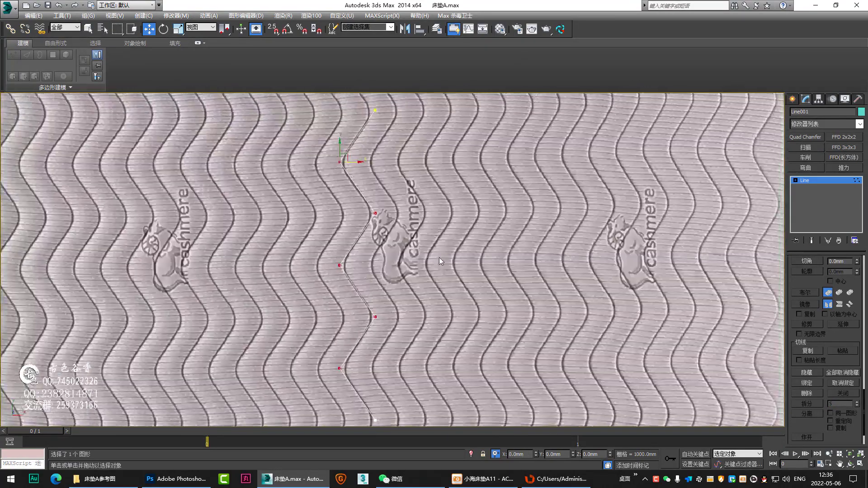
scroll(365, 144, up, 1)
Fillet the line's corner vertices so it follows the wave's curve
scroll(807, 344, up, 4)
click(808, 340)
right_click(324, 231)
scroll(316, 226, up, 2)
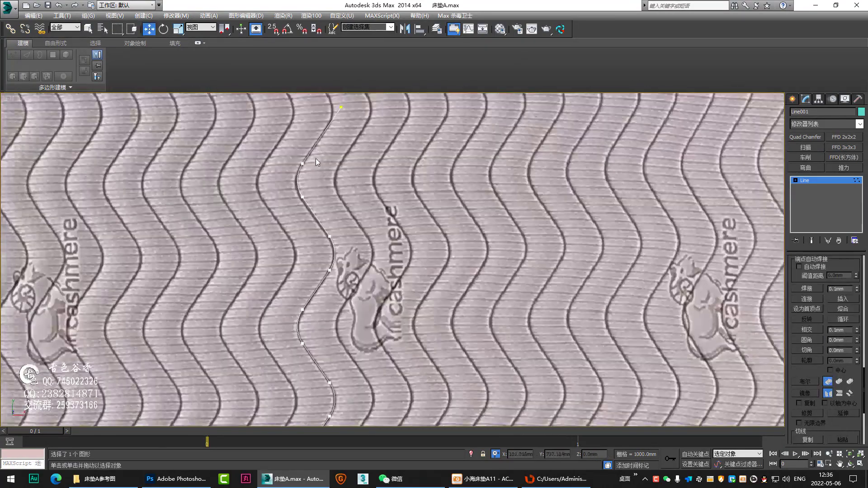
scroll(282, 232, up, 3)
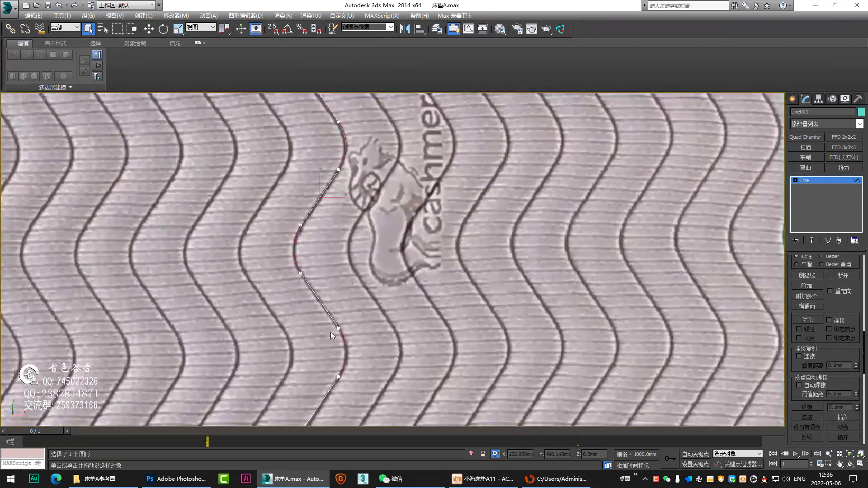
scroll(367, 294, down, 3)
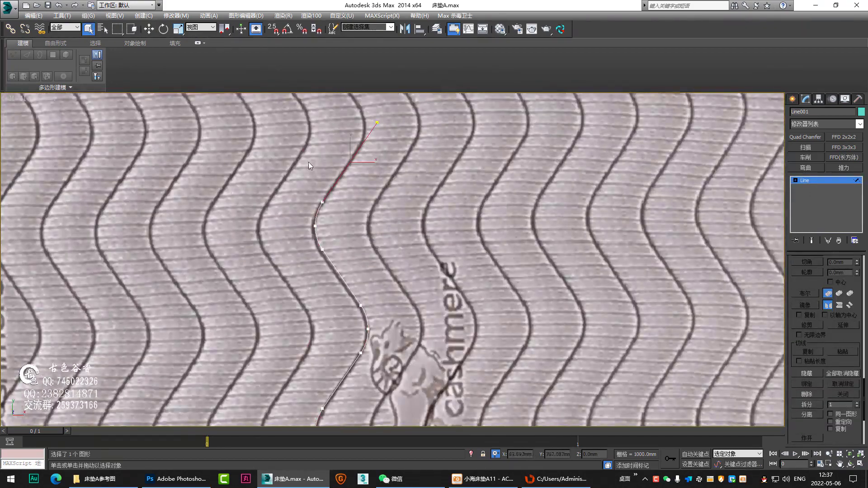
scroll(330, 193, up, 3)
scroll(419, 268, down, 3)
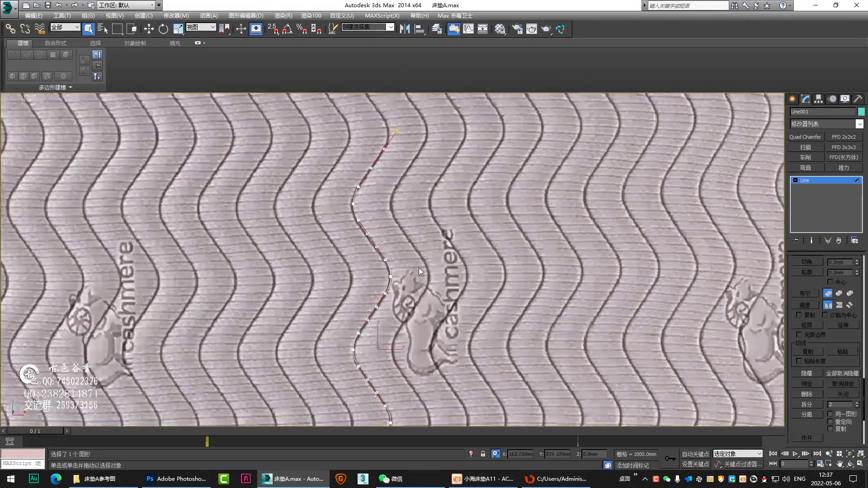
mouse_move(419, 267)
middle_down()
mouse_move(403, 271)
mouse_move(453, 238)
middle_up()
scroll(452, 238, up, 3)
With Move and vertex snap on, snap a first copy of the wave onto its end point
scroll(453, 238, down, 3)
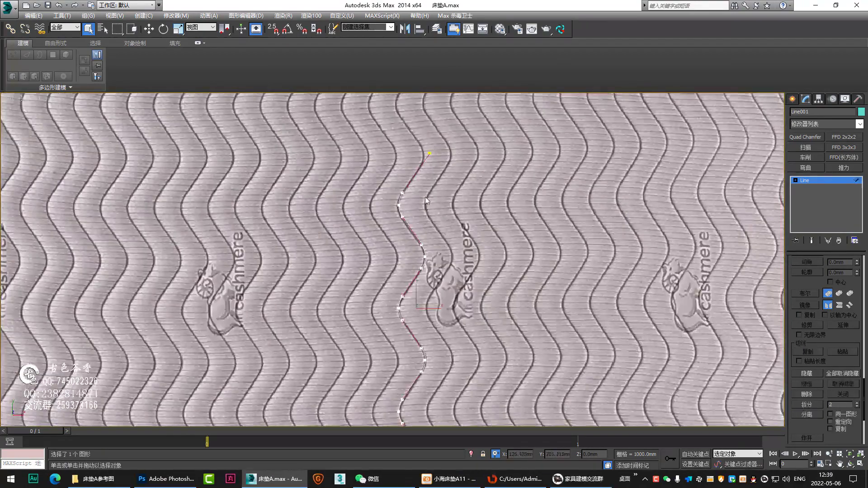
middle_drag(425, 197, 420, 207)
scroll(390, 270, up, 3)
scroll(389, 270, down, 5)
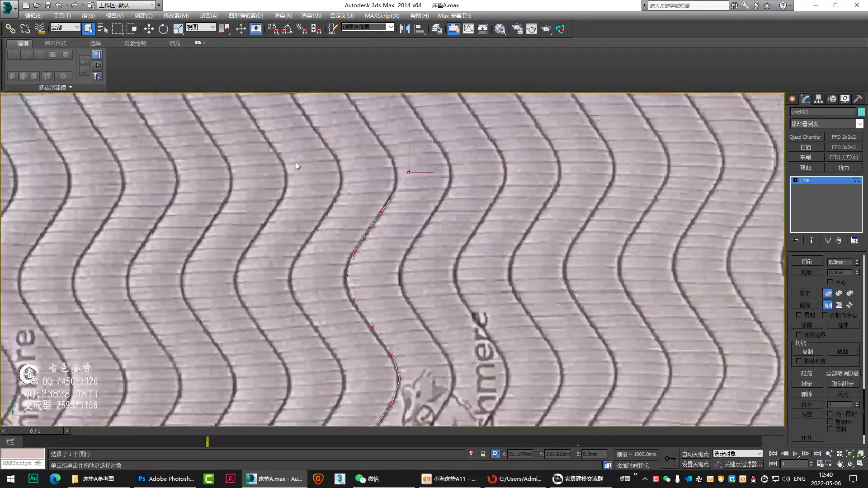
key(w)
key(s)
shift+drag(401, 240, 467, 236)
Snap further wave copies end to end to continue the pattern
scroll(468, 236, up, 8)
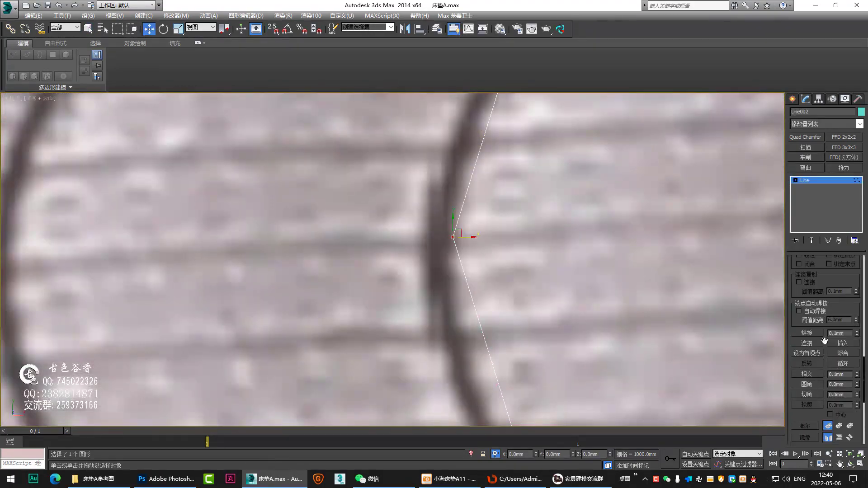
scroll(407, 254, down, 5)
scroll(350, 321, up, 5)
shift+drag(351, 321, 378, 257)
scroll(411, 234, down, 2)
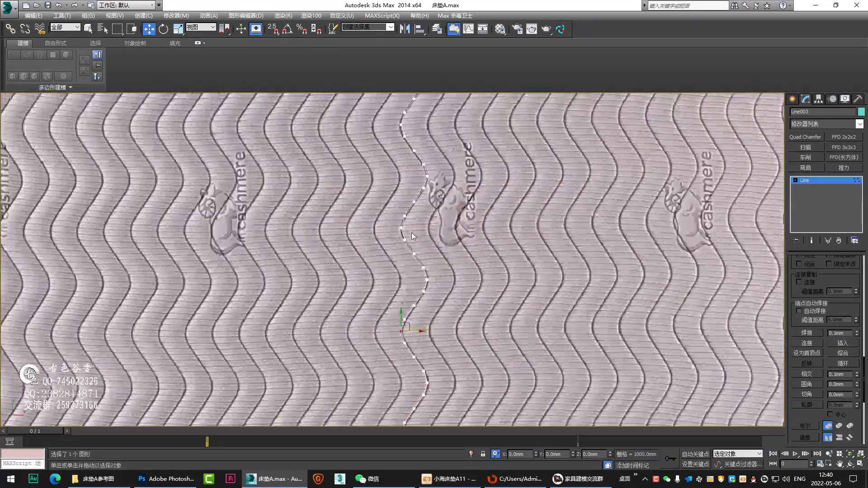
scroll(411, 232, up, 2)
scroll(393, 252, down, 5)
shift+drag(368, 199, 362, 407)
scroll(429, 243, up, 8)
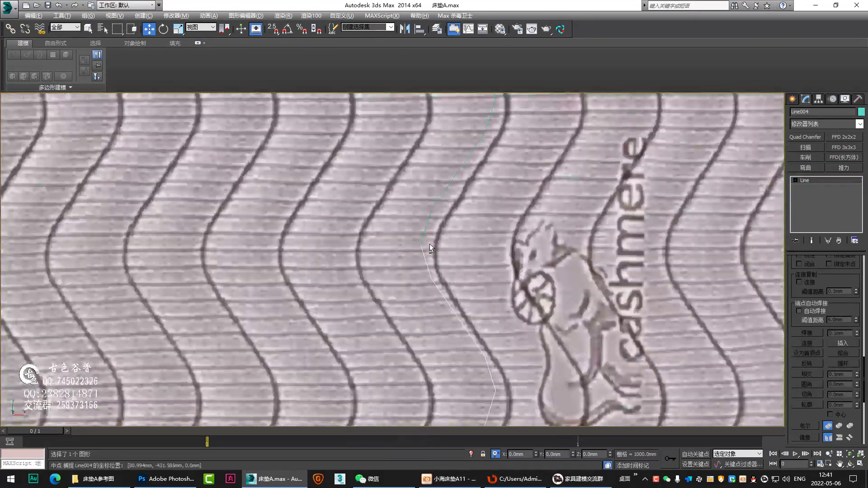
scroll(485, 284, down, 5)
mouse_move(394, 167)
middle_down()
mouse_move(358, 238)
mouse_move(290, 254)
mouse_move(242, 233)
middle_up()
Confirm the Clone Options to create the multiple wave copies
scroll(358, 238, up, 3)
scroll(289, 255, up, 5)
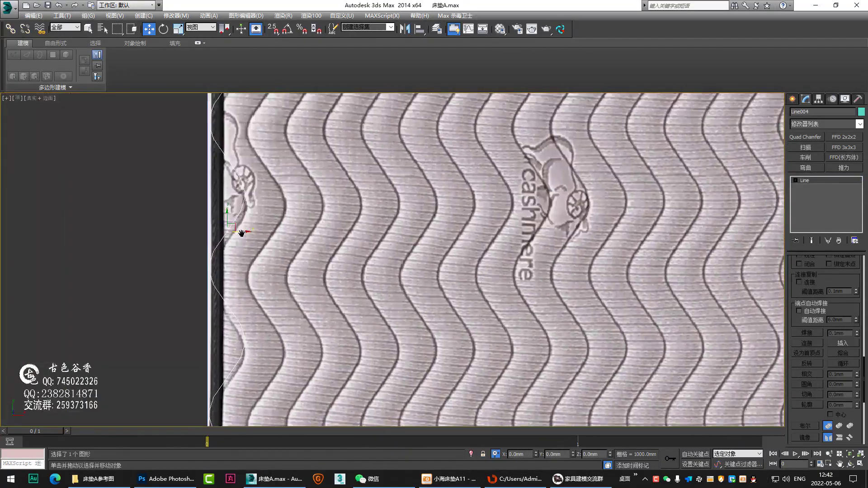
key(Return)
scroll(368, 245, down, 5)
scroll(237, 214, up, 6)
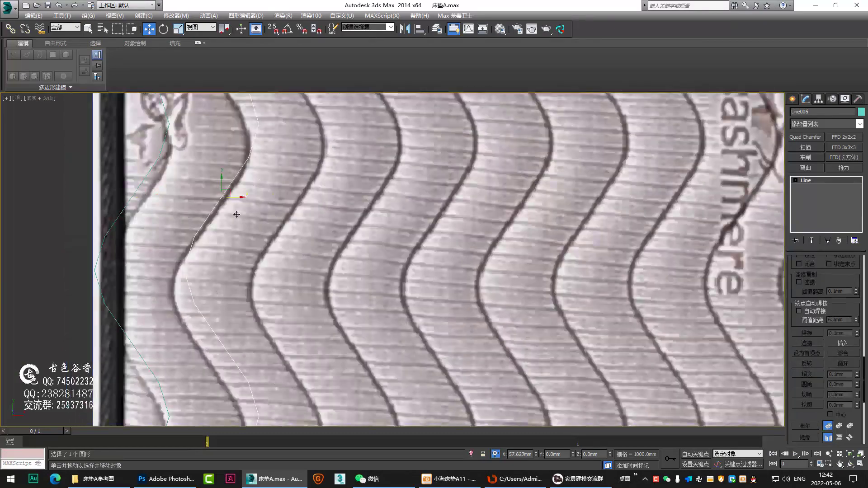
key(Return)
scroll(355, 246, down, 5)
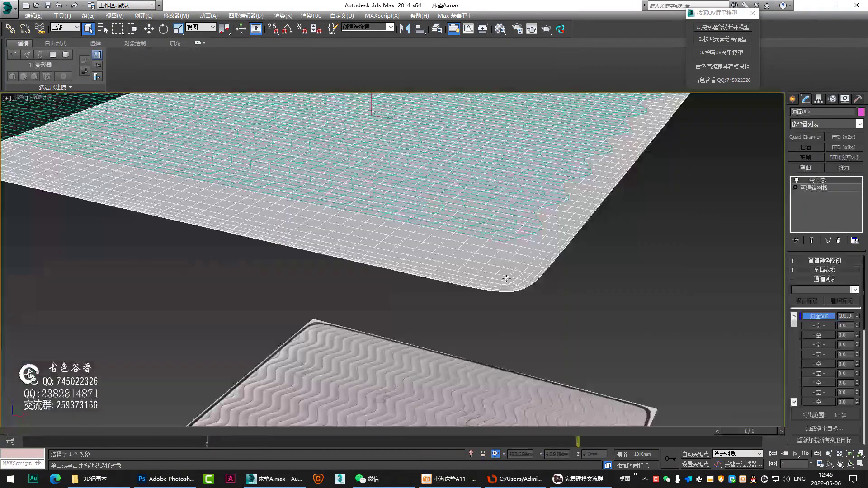
Turn the Line004 wave grid into a mesh with a Surface modifier at 0 steps, collapsed to Editable Poly
click(367, 199)
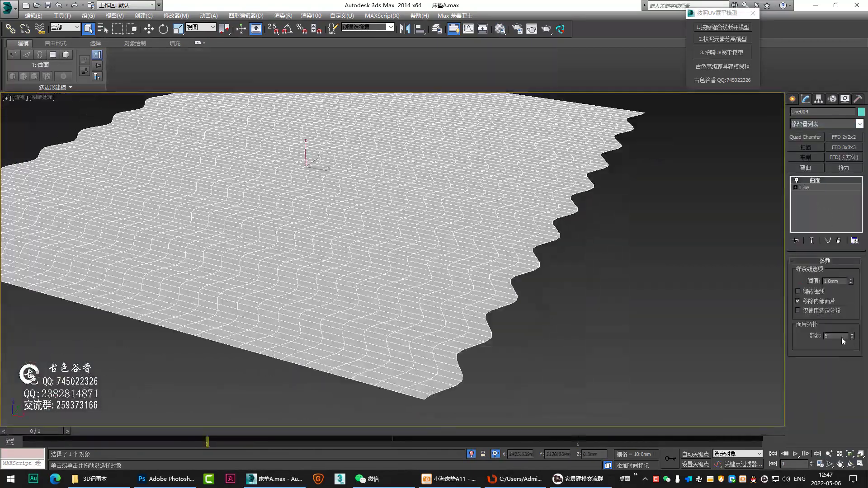
From Top view, extrude the surface edges with negative height into seam grooves
key(2)
key(t)
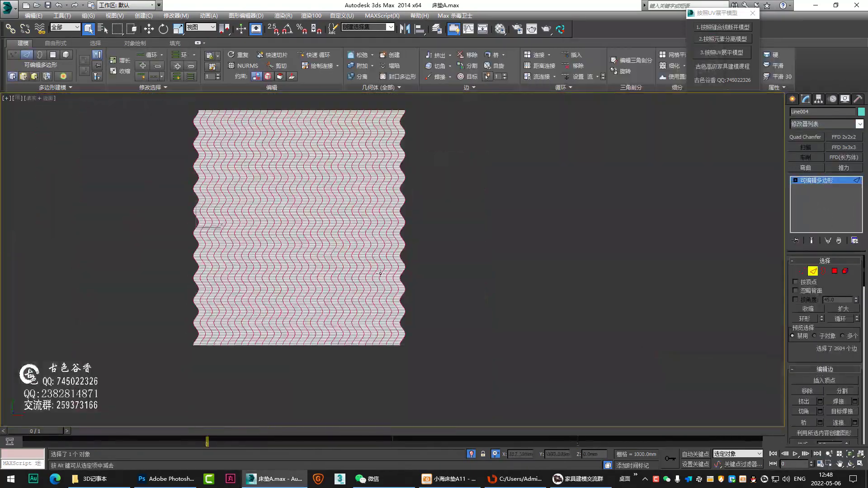
scroll(464, 281, up, 5)
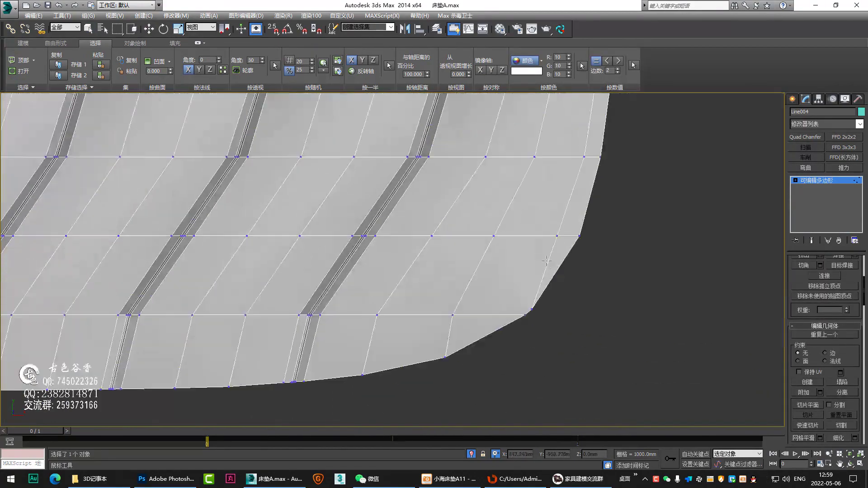
scroll(527, 262, down, 2)
scroll(520, 257, down, 3)
scroll(506, 251, down, 3)
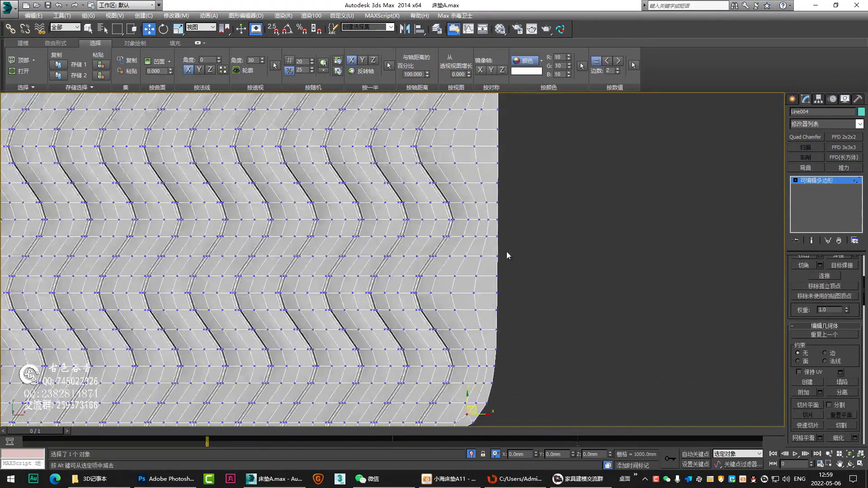
key(w)
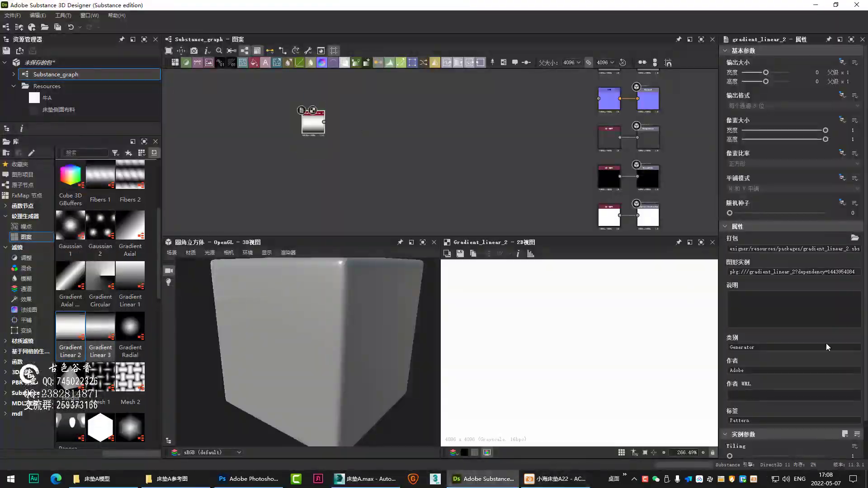
Multiply Directional Noise over the gradient, then add Transform 2D and a Normal node at intensity 1
drag(107, 233, 452, 136)
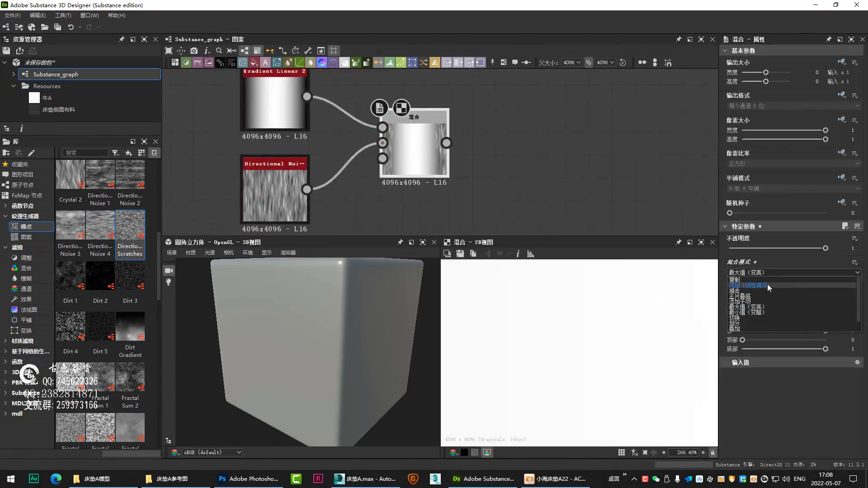
click(740, 296)
scroll(455, 153, up, 2)
click(413, 65)
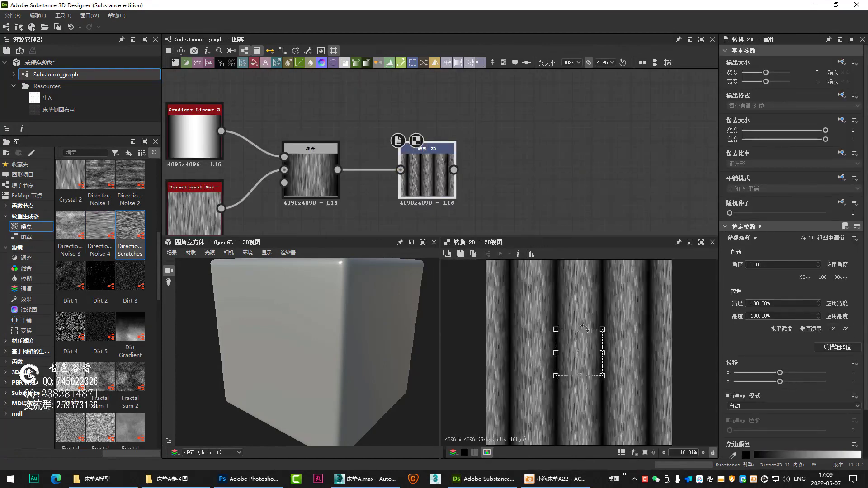
click(322, 63)
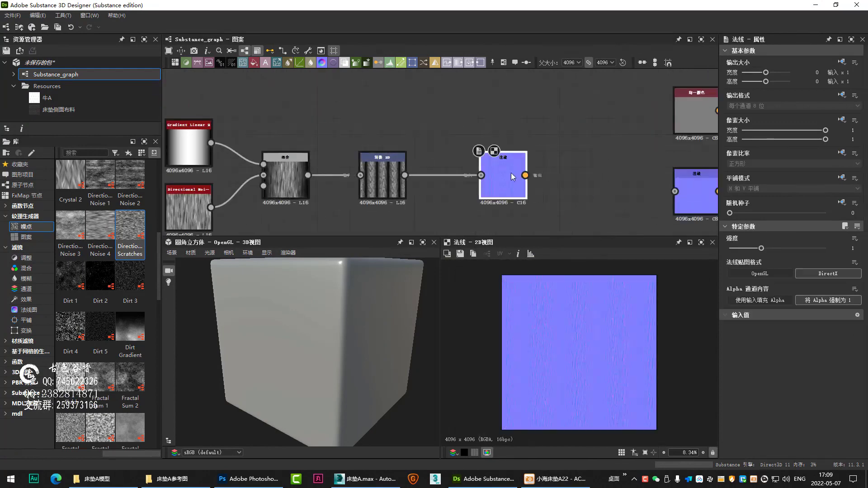
text(1)
key(Return)
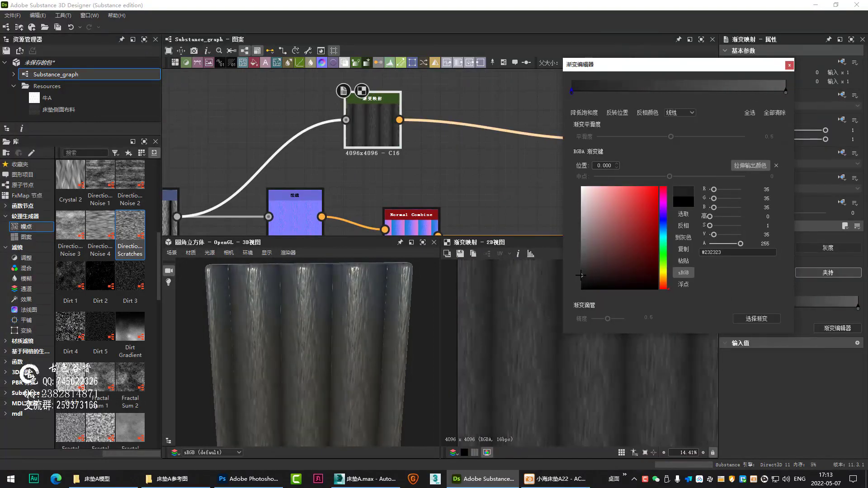
Blend Dirt 5 speckle onto the stripes with Add and increase its scale
click(546, 482)
click(546, 482)
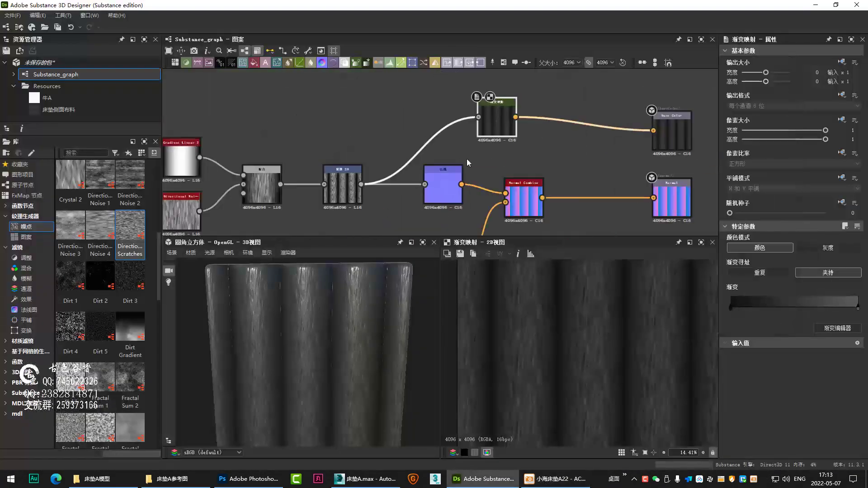
drag(345, 75, 429, 106)
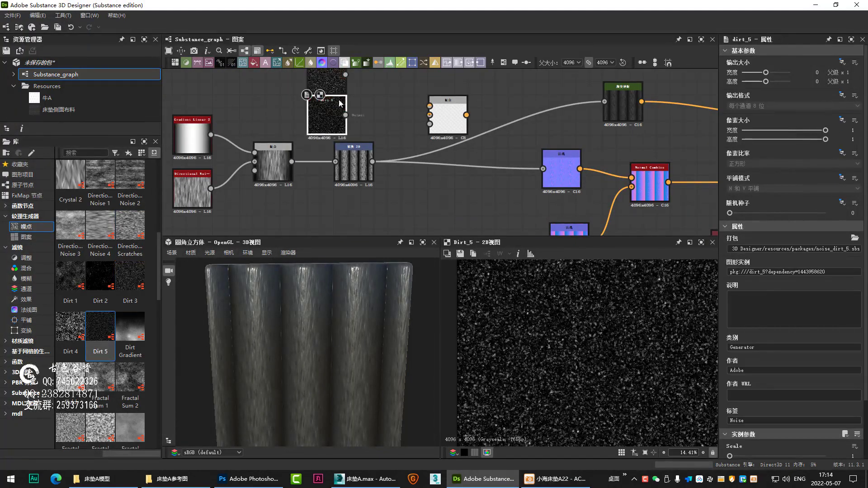
scroll(384, 149, up, 5)
click(493, 114)
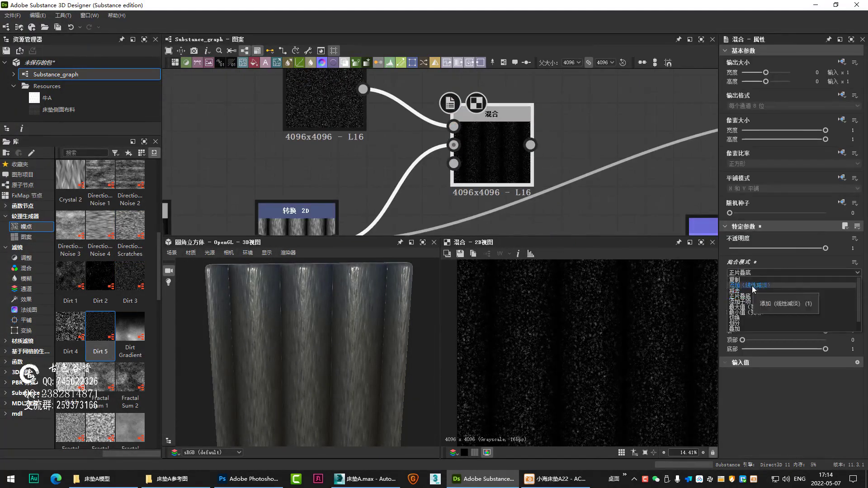
click(753, 290)
scroll(473, 127, down, 3)
click(360, 120)
drag(751, 390, 763, 391)
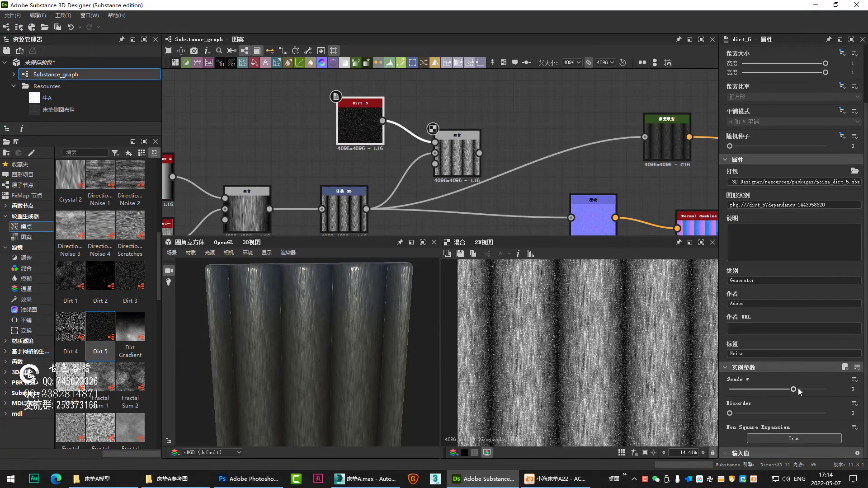
scroll(509, 271, down, 5)
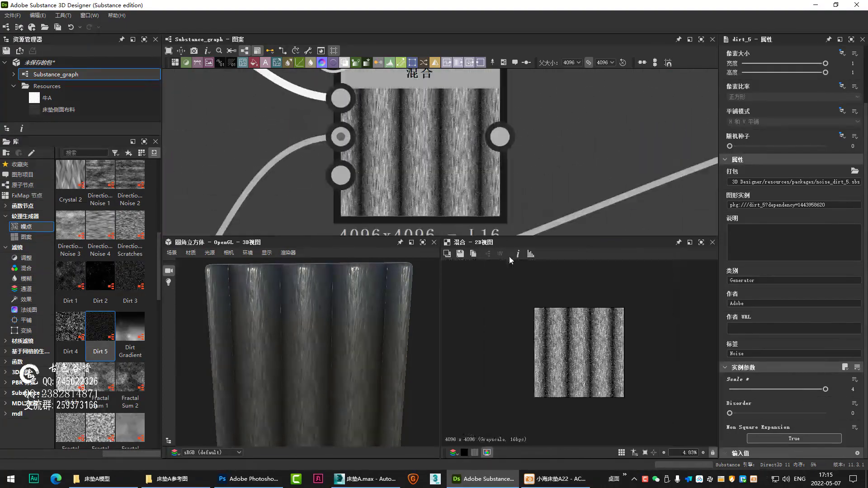
Save the colour and normal maps as images named 围边布 and 围边布法线
click(469, 189)
scroll(340, 358, up, 5)
middle_drag(525, 117, 459, 125)
scroll(459, 123, up, 2)
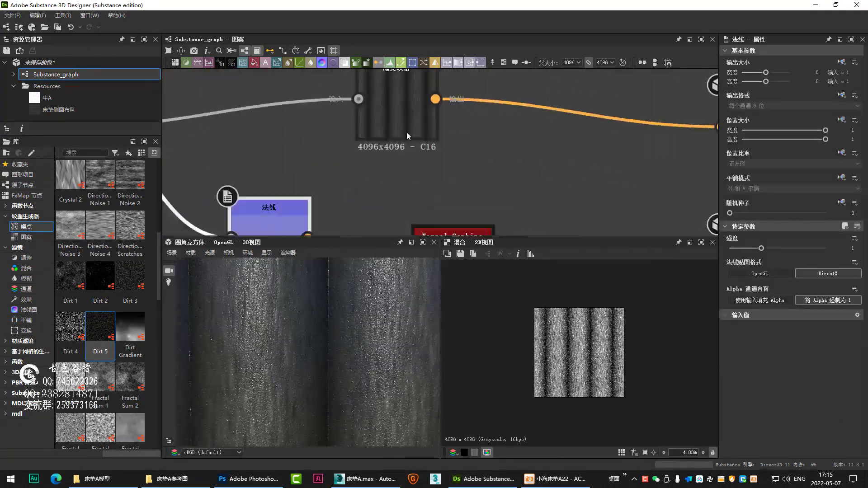
double_click(406, 132)
scroll(406, 132, up, 4)
scroll(503, 421, up, 2)
click(549, 479)
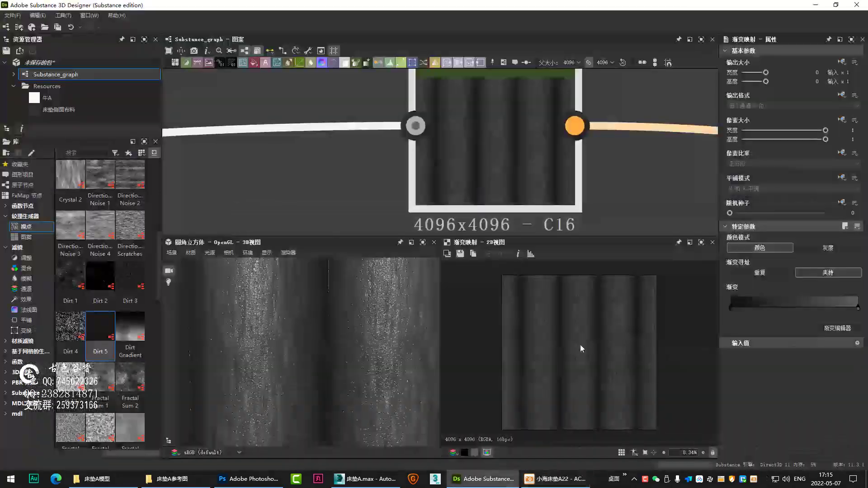
scroll(474, 154, down, 3)
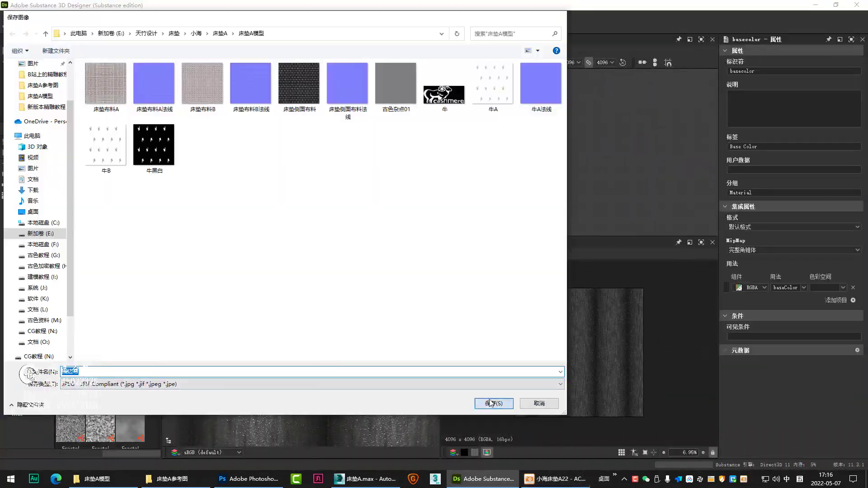
click(491, 402)
key(Return)
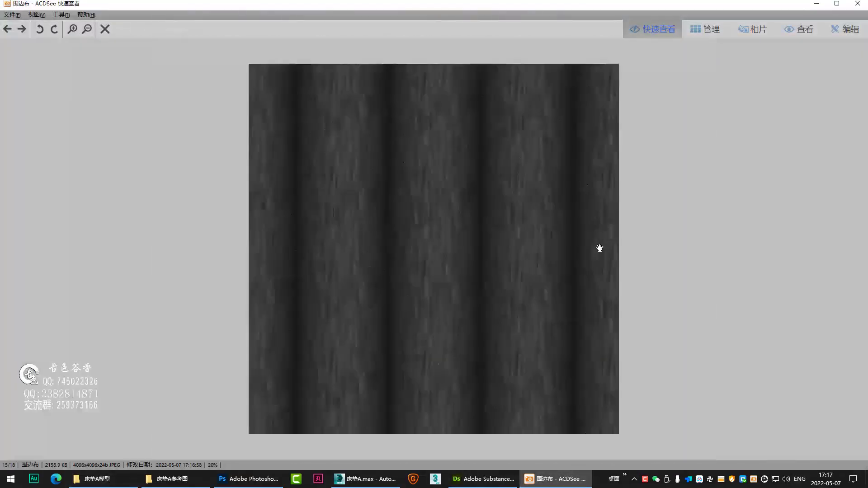
key(alt+Tab)
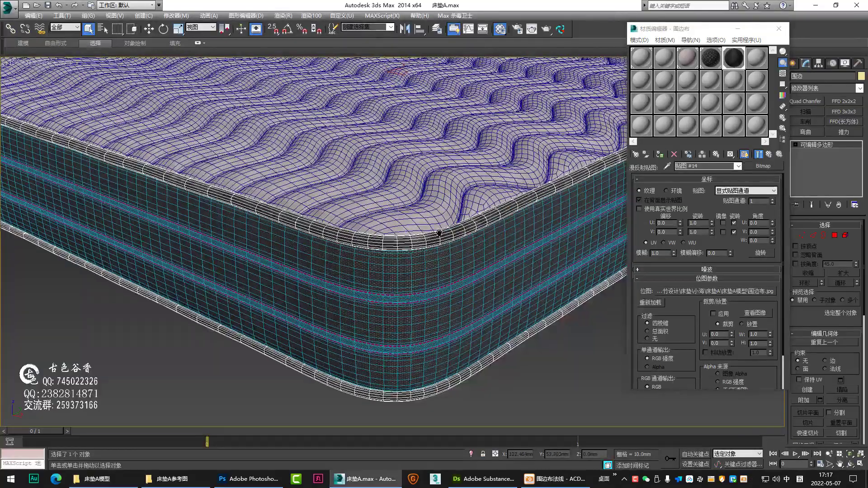
Load the 围边布 fabric map into the side VRayMtl and show it in the viewport
key(F4)
click(768, 154)
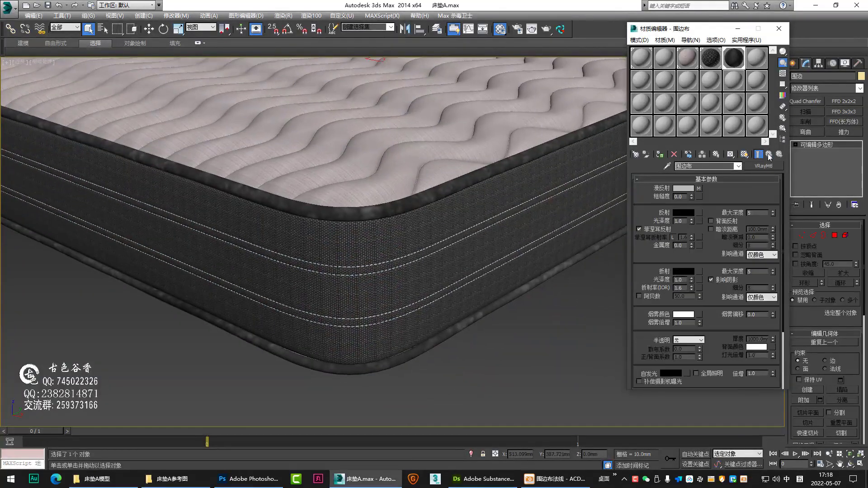
click(288, 336)
click(769, 154)
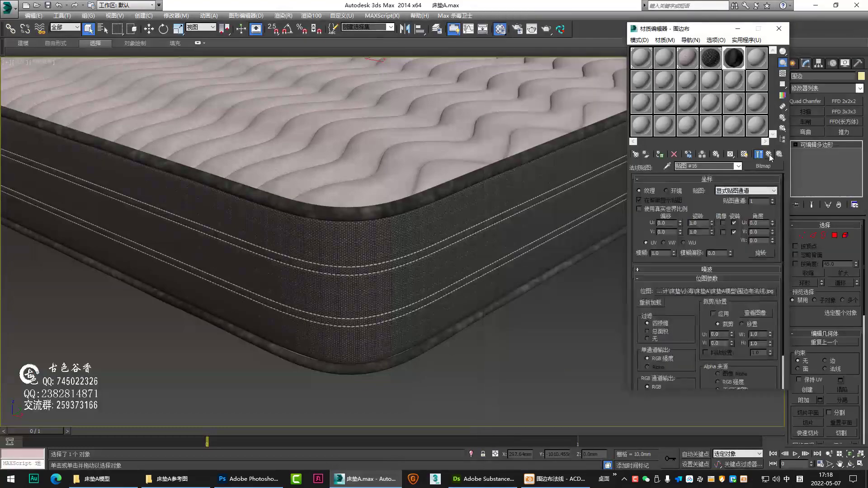
scroll(434, 250, up, 3)
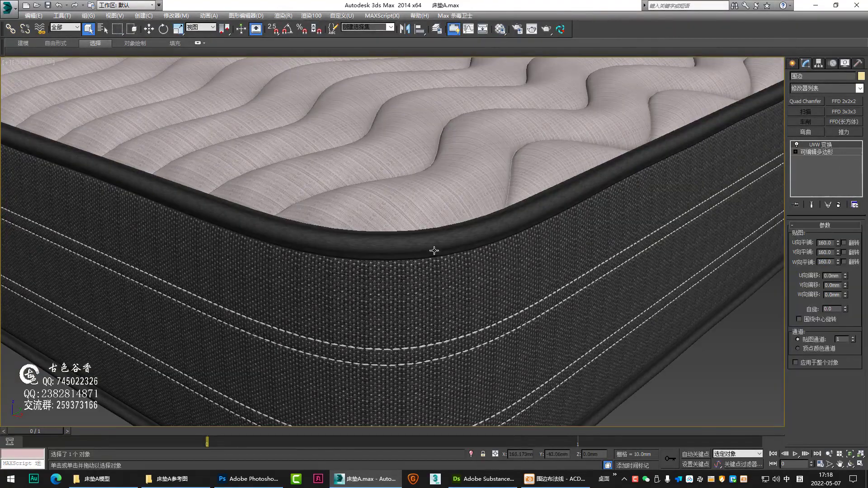
Tile the fabric texture 22 times and use 古色杂点01.jpg as the bump map
click(552, 483)
text(22)
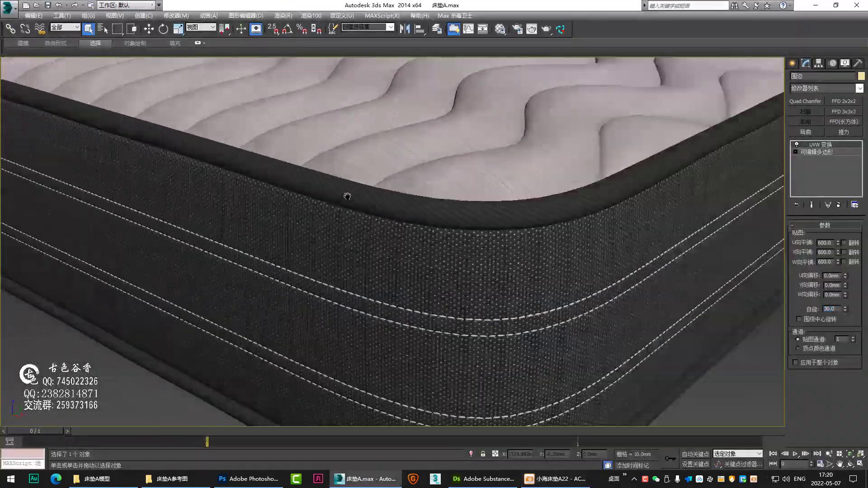
middle_drag(345, 194, 442, 321)
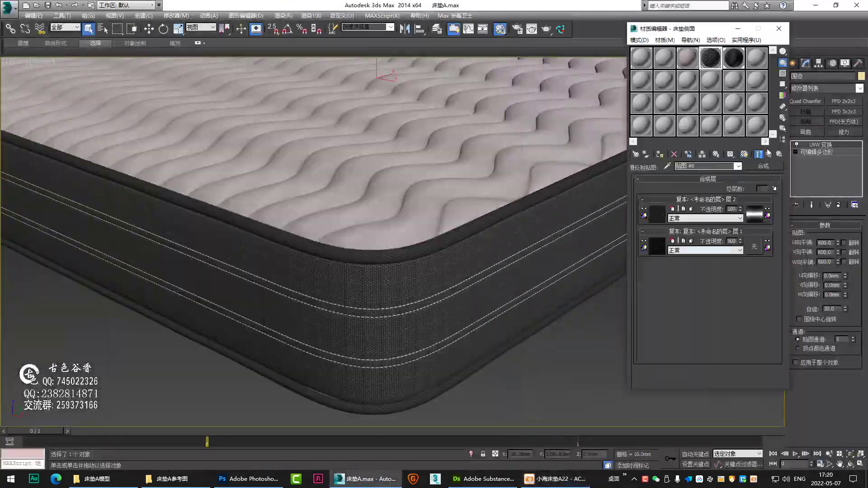
drag(736, 101, 736, 202)
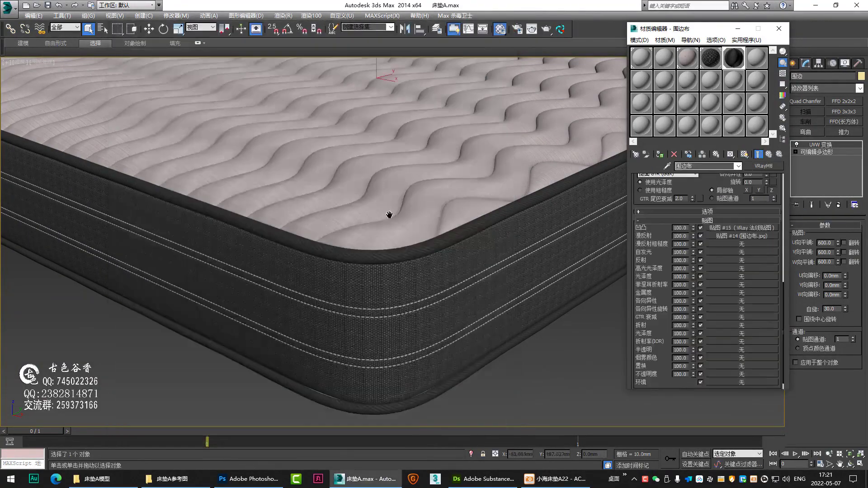
Convert the 缝线 stitch material from Standard to VRayMtl
scroll(388, 213, up, 5)
middle_drag(388, 214, 451, 236)
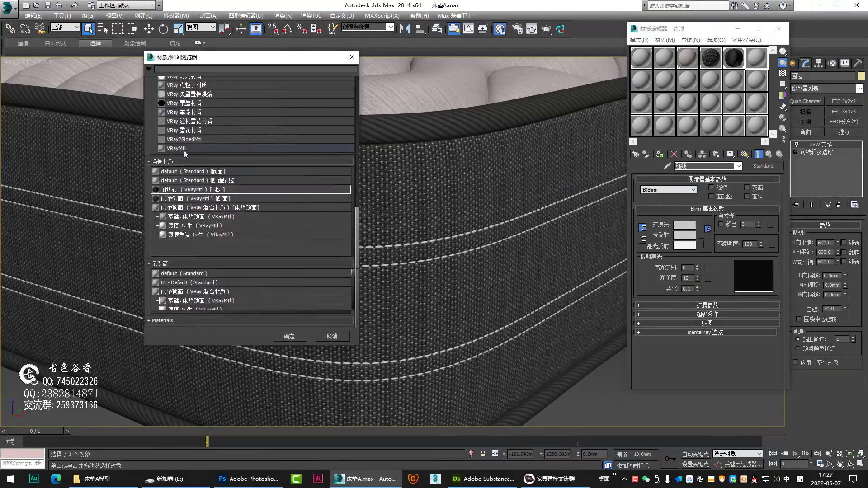
double_click(184, 150)
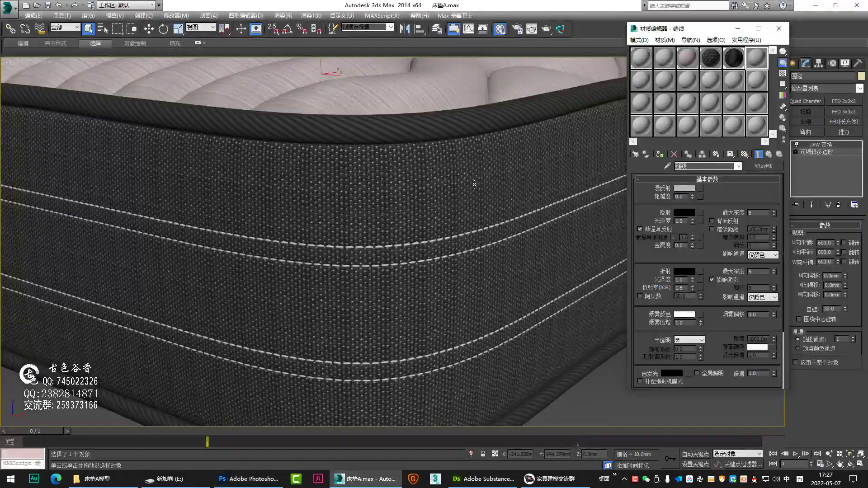
scroll(430, 253, up, 5)
Tile the 侧面缝线 side-stitch texture 20 times in U, V and W, and inspect the stitches
click(778, 28)
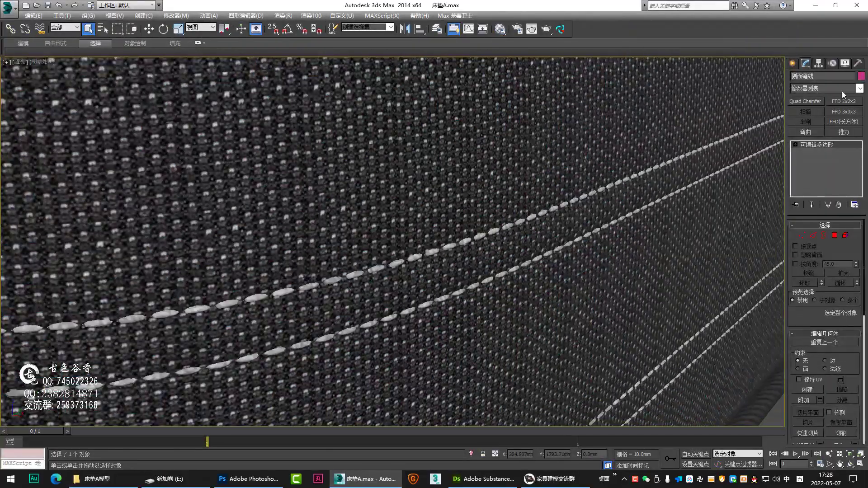
click(828, 242)
text(60)
key(alt+z)
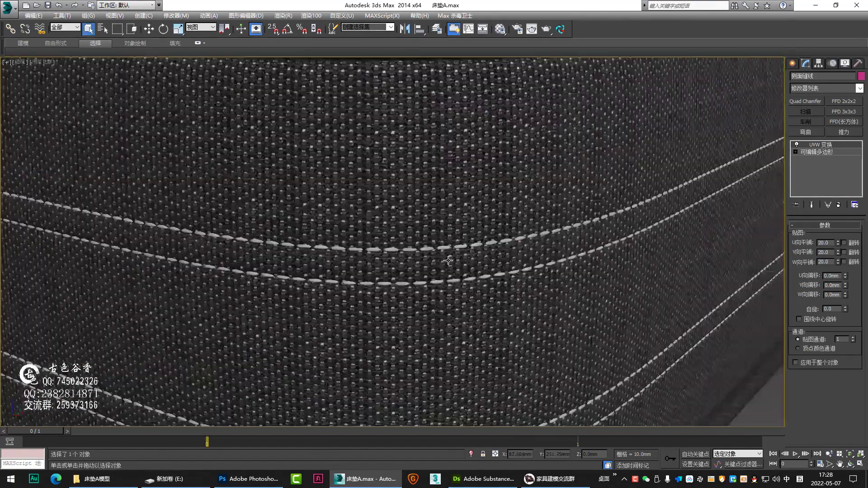
drag(415, 272, 415, 236)
scroll(415, 236, down, 5)
scroll(452, 226, down, 5)
scroll(480, 217, down, 3)
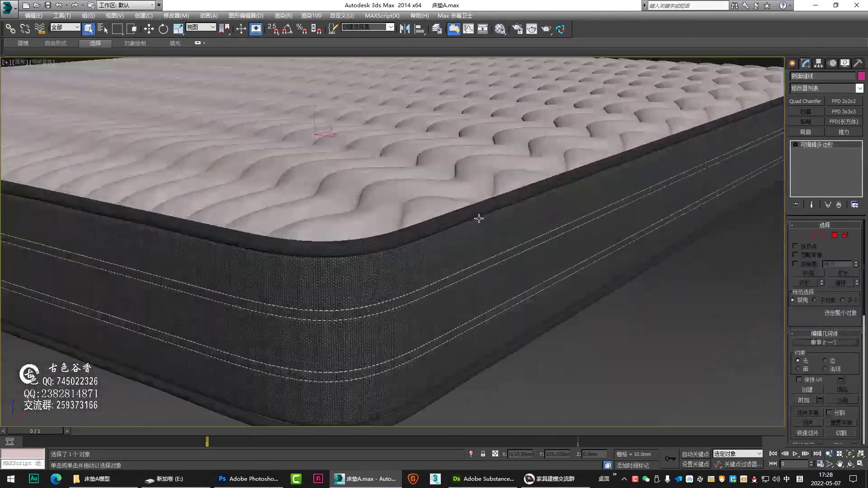
middle_drag(481, 217, 494, 263)
key(m)
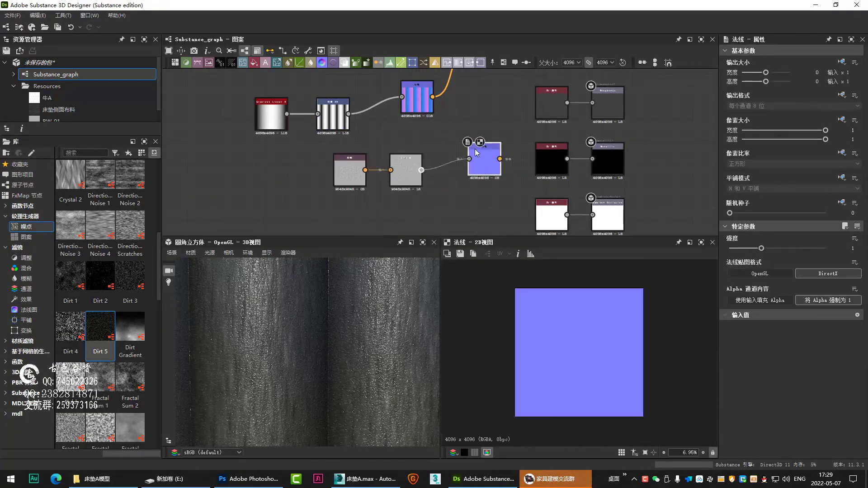